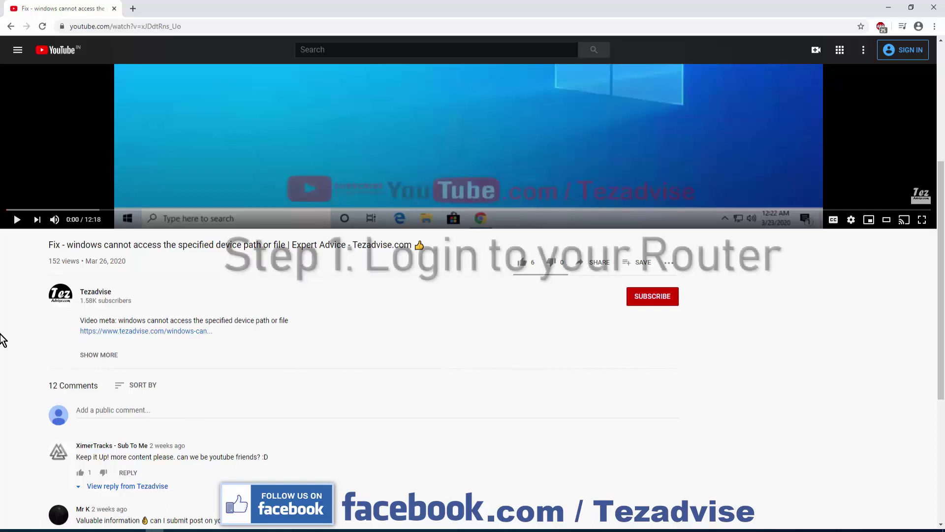
- Replace the YouTube tab with the router login page at 192.168.0.1
click(132, 9)
click(113, 9)
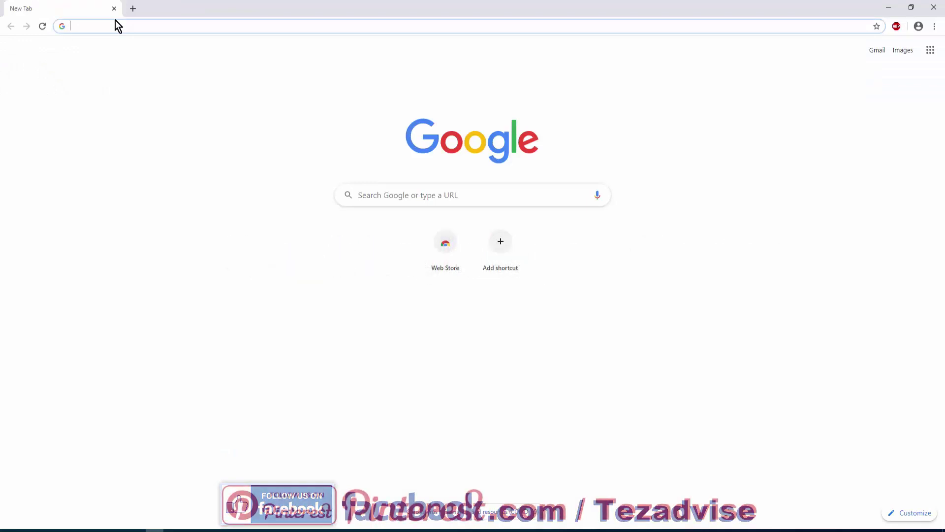
text(1)
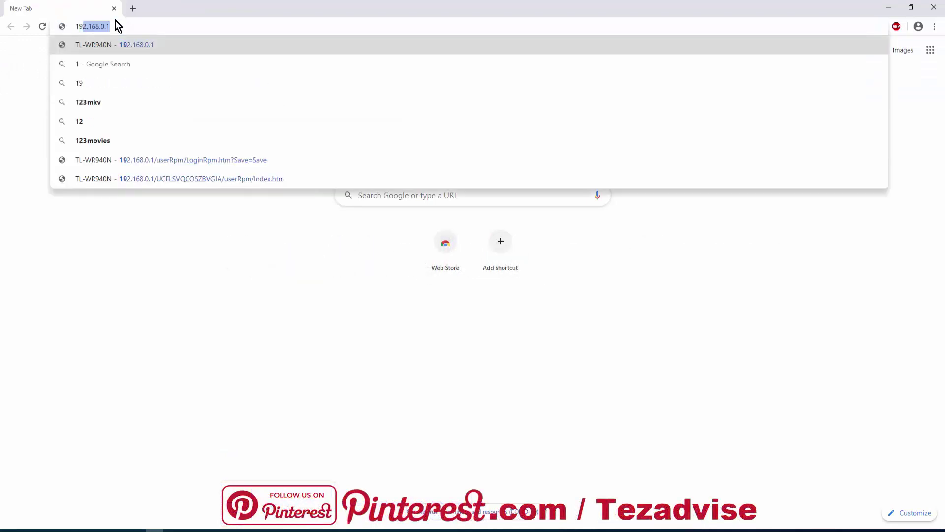
text(9)
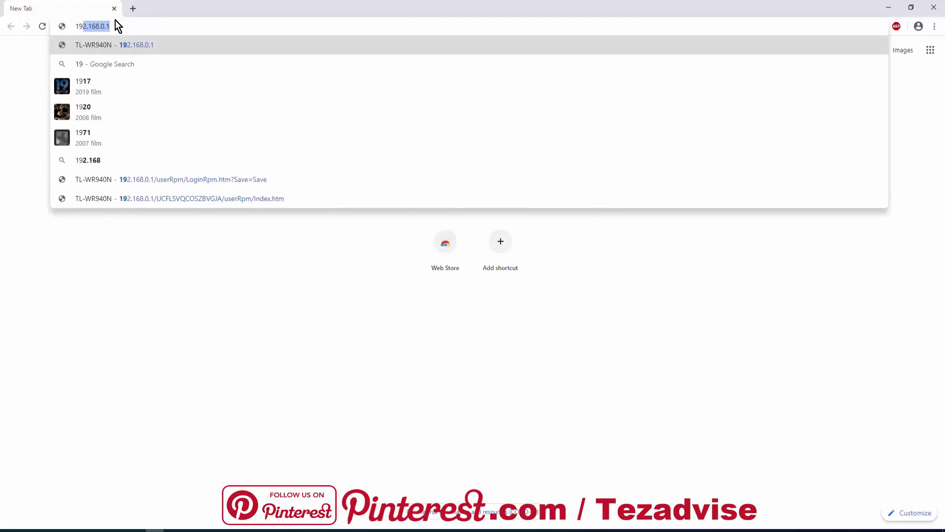
key(Return)
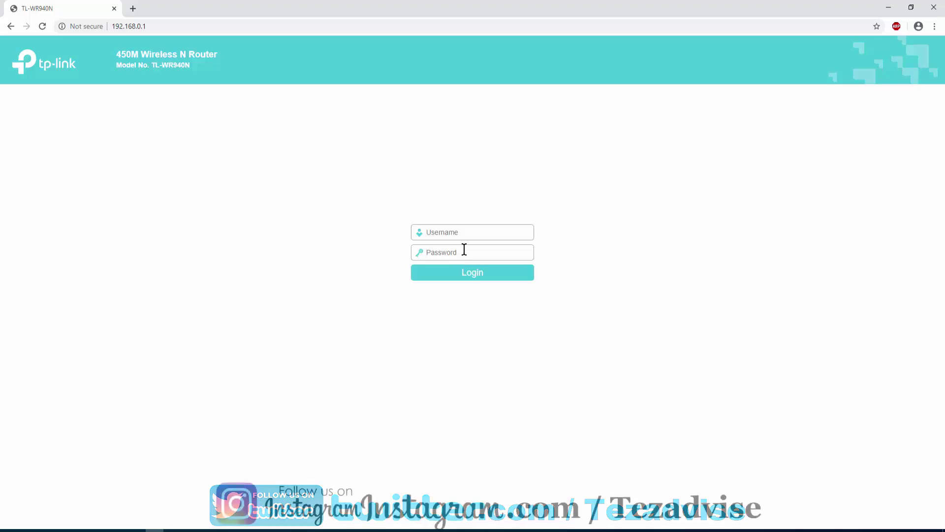
click(497, 230)
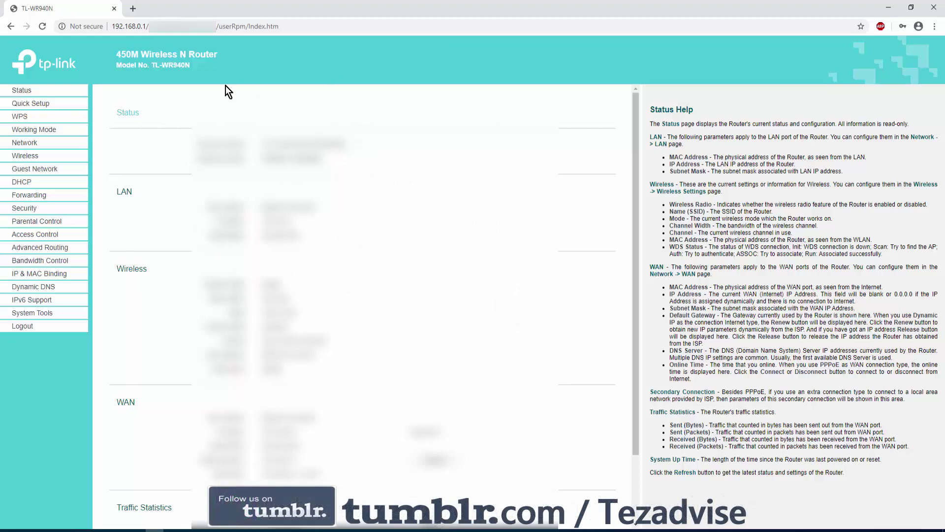
- Go to the router's DHCP Settings page from the left menu
click(36, 186)
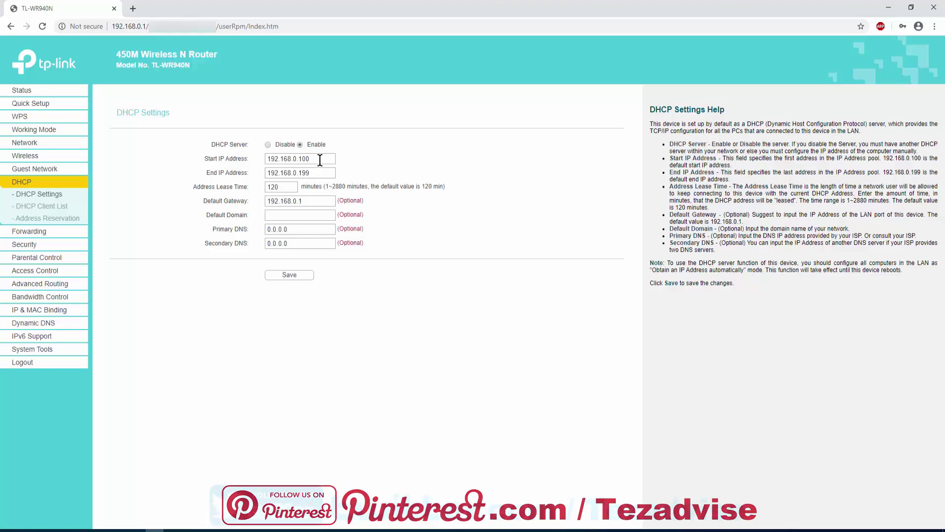
click(295, 158)
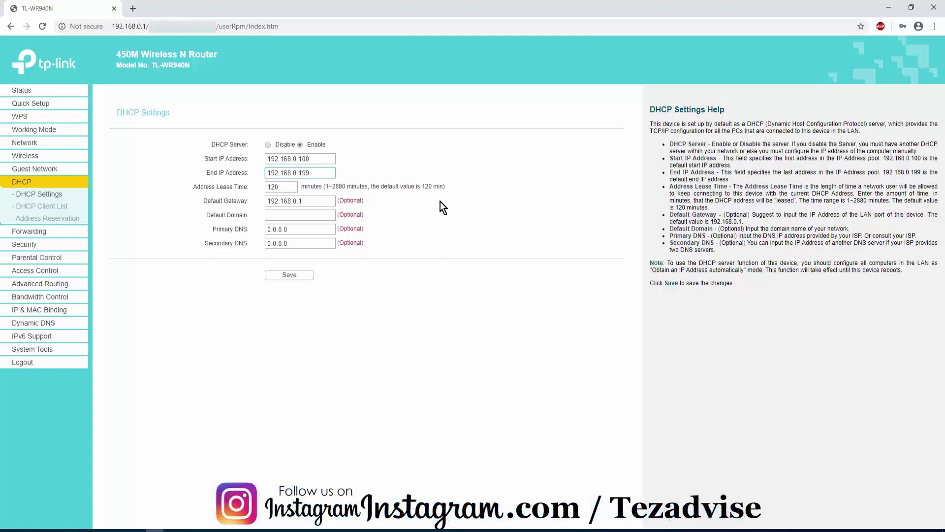
- Change the DHCP End IP Address to 192.168.0.104, then view the DHCP Client List
click(311, 158)
click(317, 172)
key(BackSpace)
key(BackSpace)
text(04)
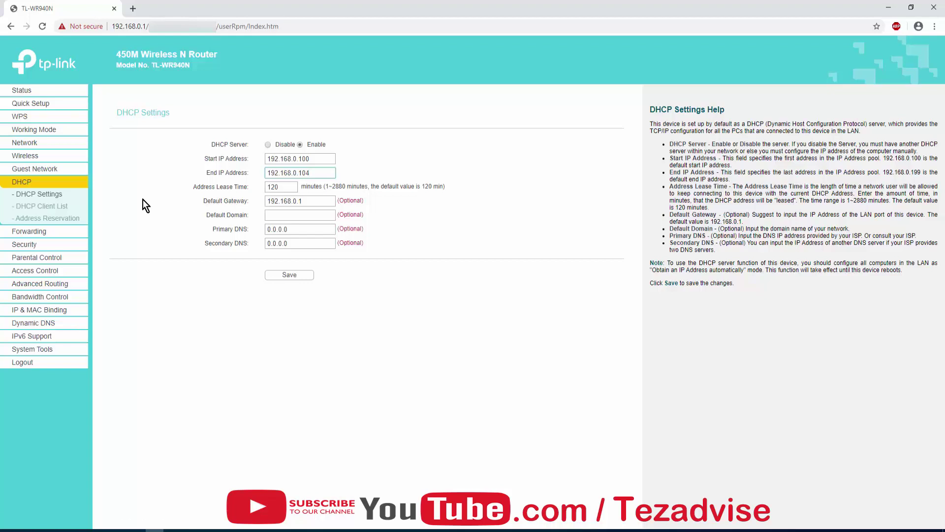
click(44, 212)
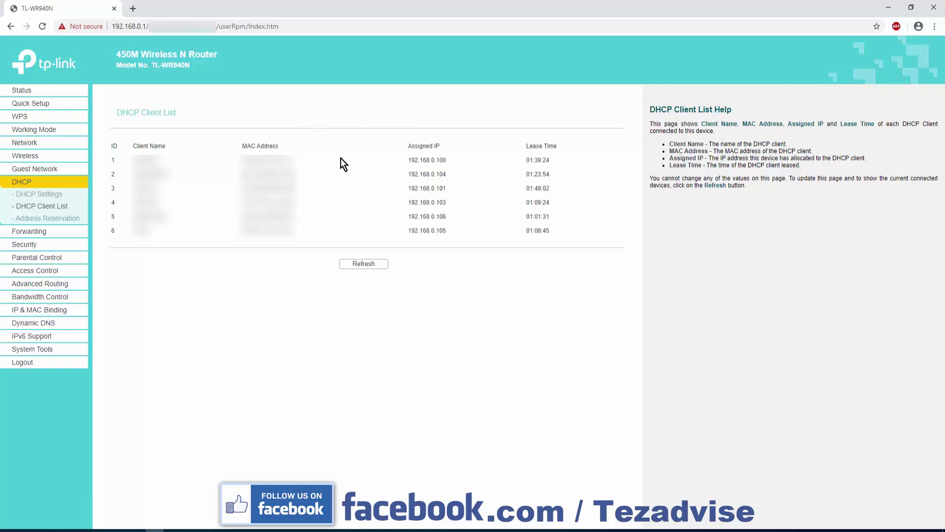
drag(530, 146, 550, 164)
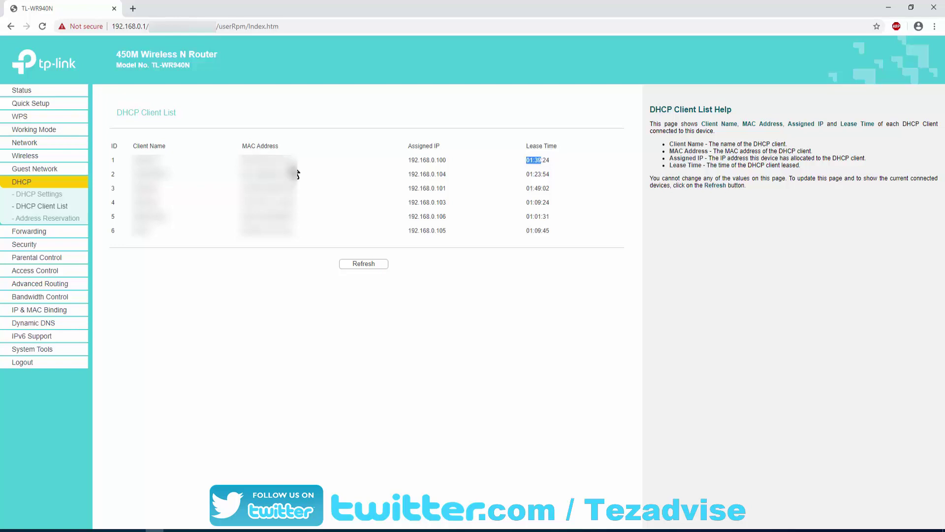
click(299, 161)
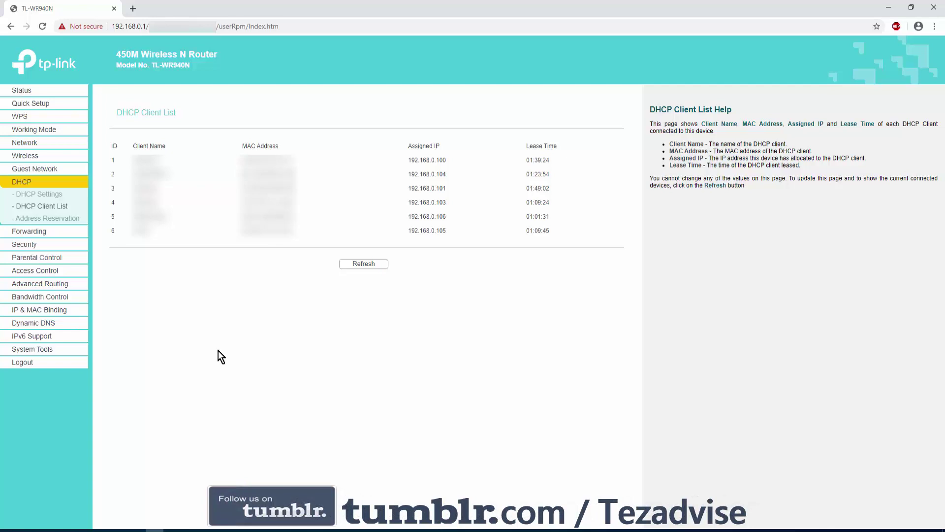
- Launch Command Prompt via Run and execute 'getmac /v /fo list'
key(super+r)
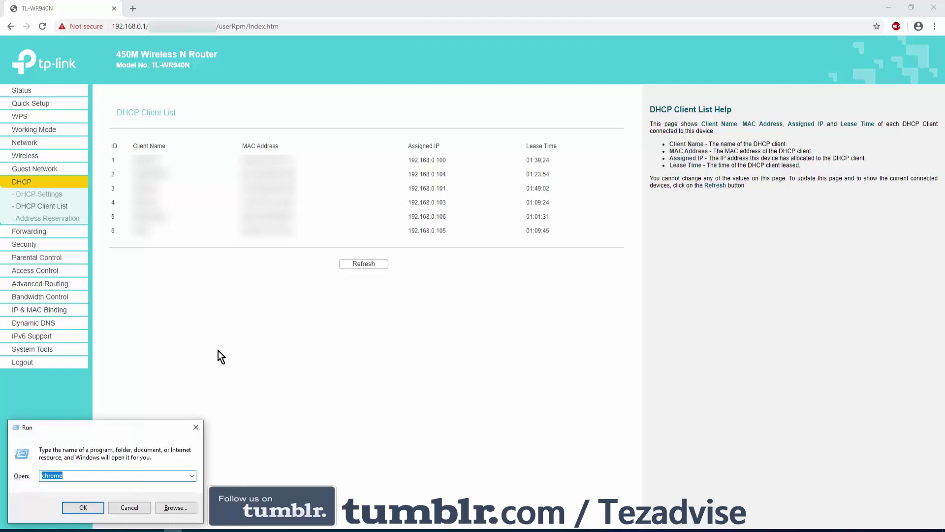
text(cmd)
key(Return)
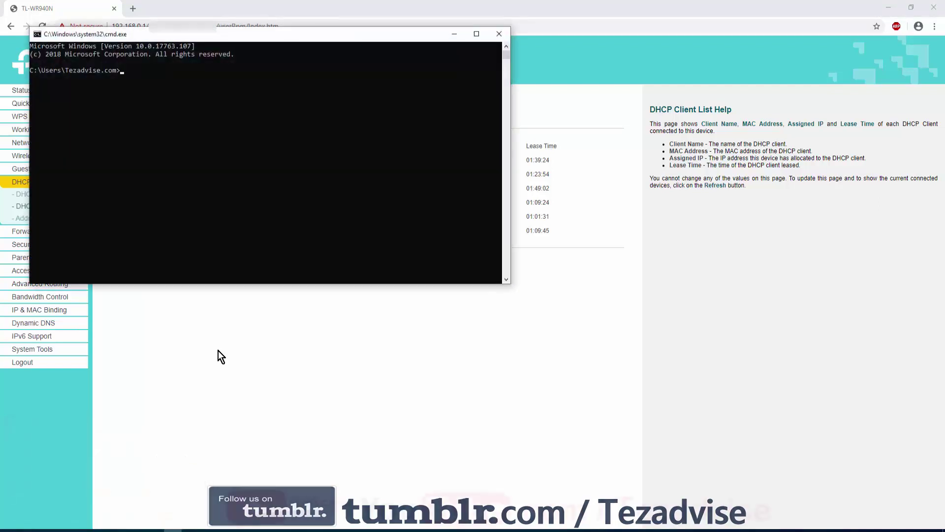
text(getmac)
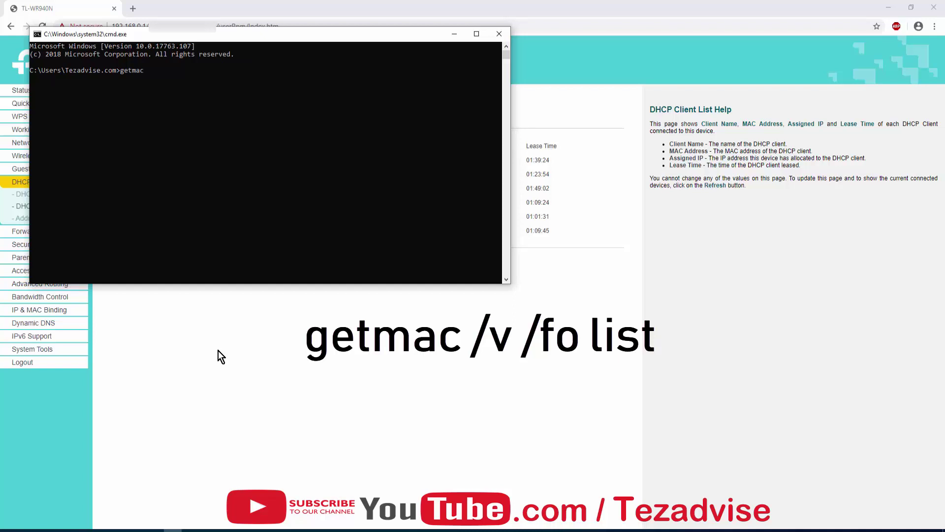
text(/v /)
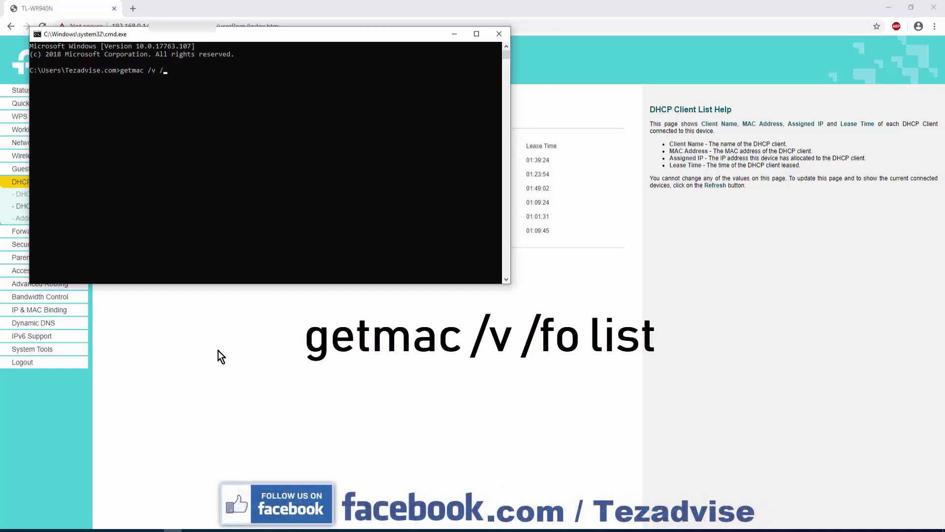
text(fo list)
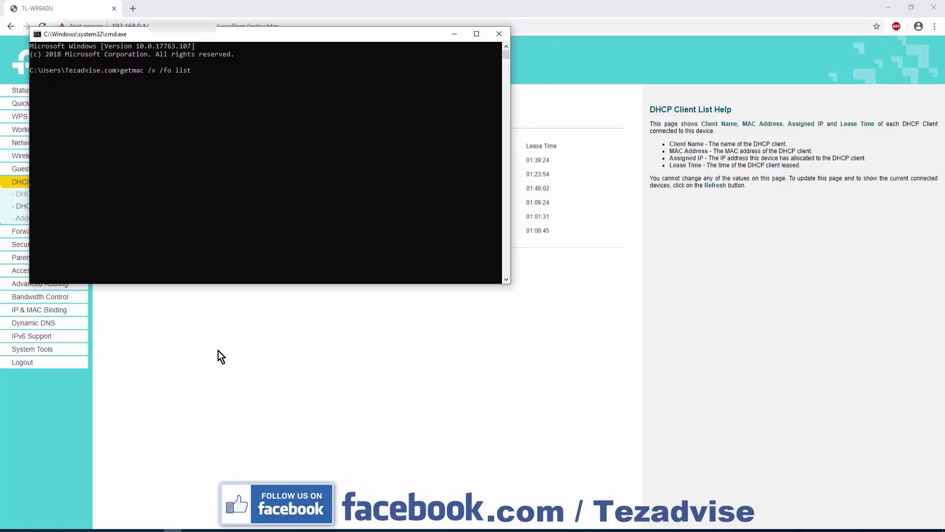
key(Return)
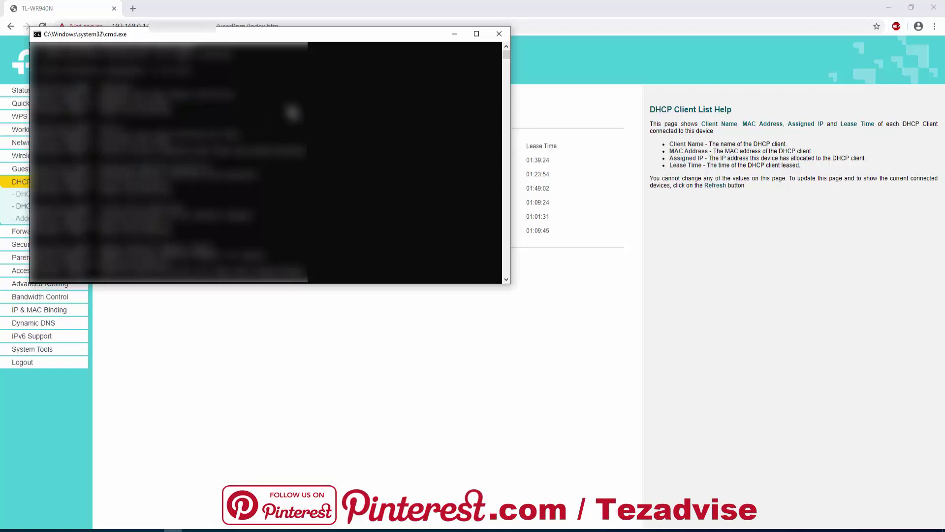
- Close the Command Prompt window to return to the DHCP Client List
click(500, 35)
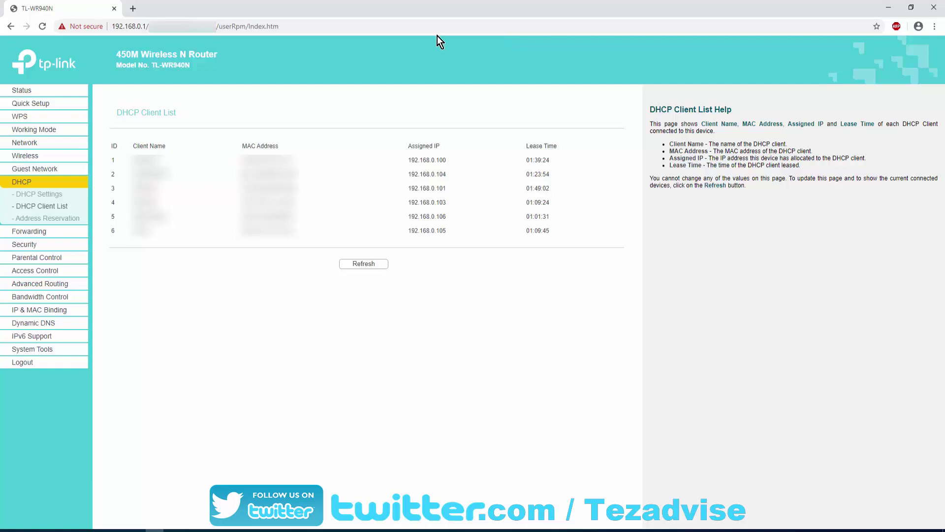
- Go to the DHCP Address Reservation page
click(69, 218)
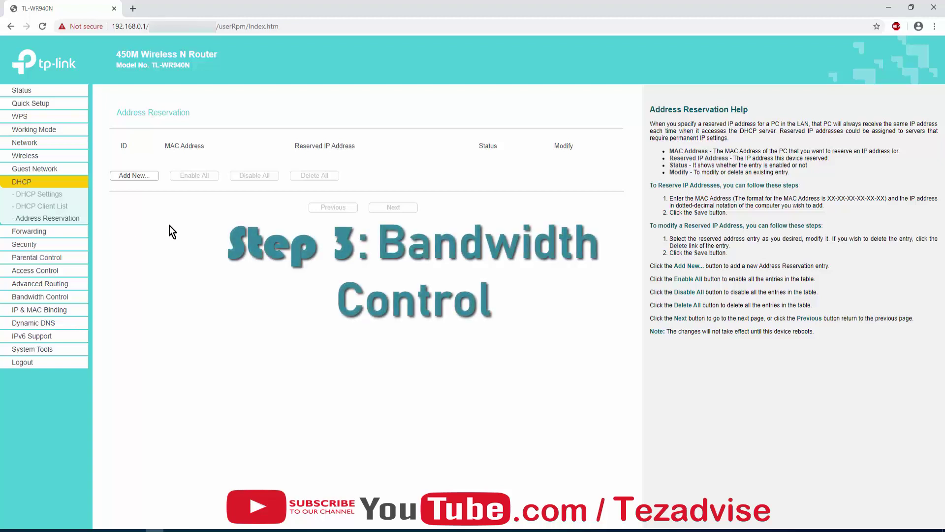
- Enable Bandwidth Control and confirm egress and ingress bandwidth of 100000 Kbps
click(42, 299)
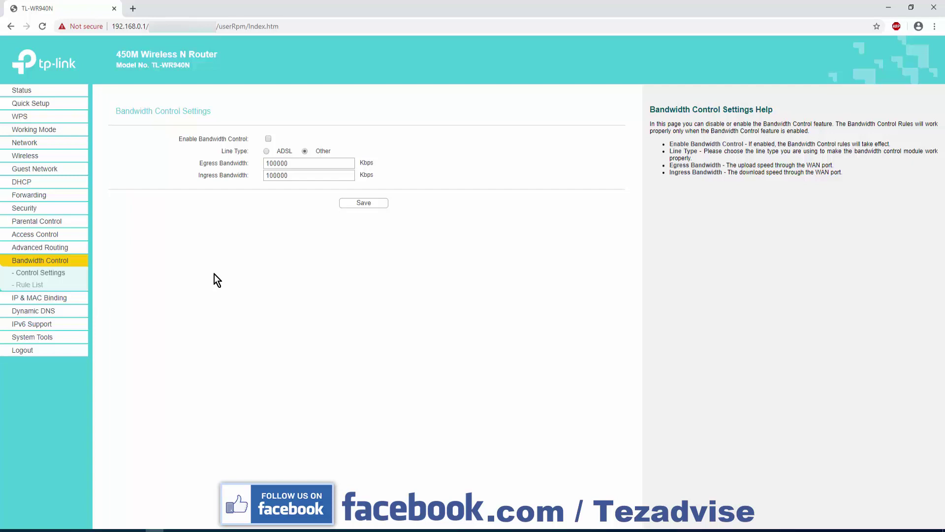
drag(293, 163, 262, 168)
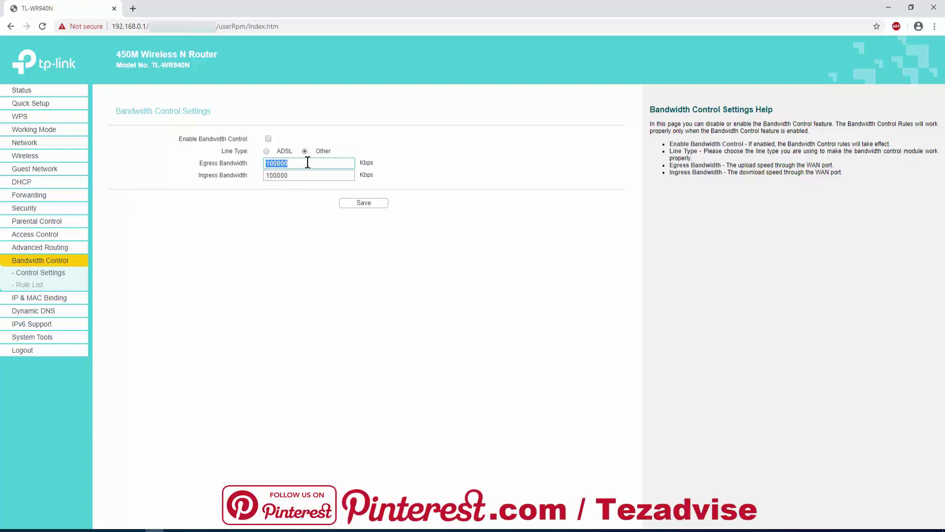
click(389, 161)
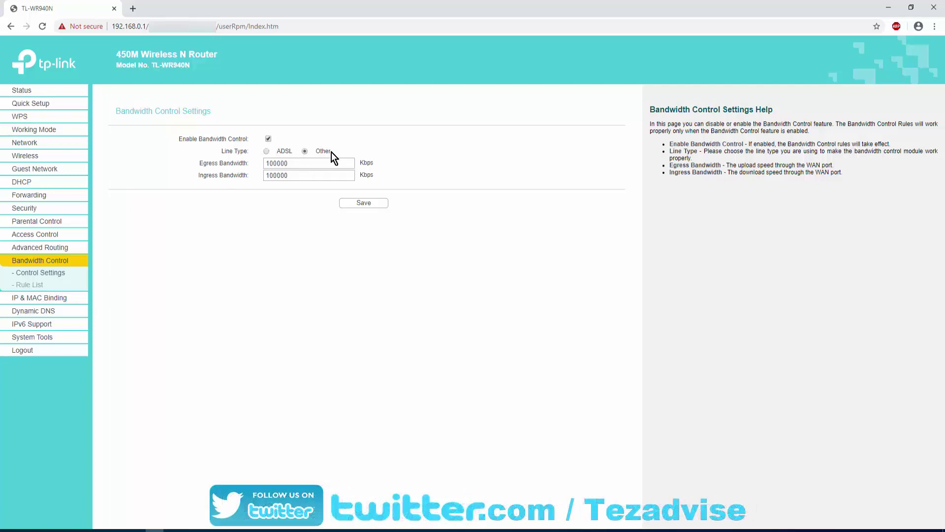
drag(199, 163, 259, 163)
drag(198, 175, 252, 176)
click(252, 176)
double_click(293, 162)
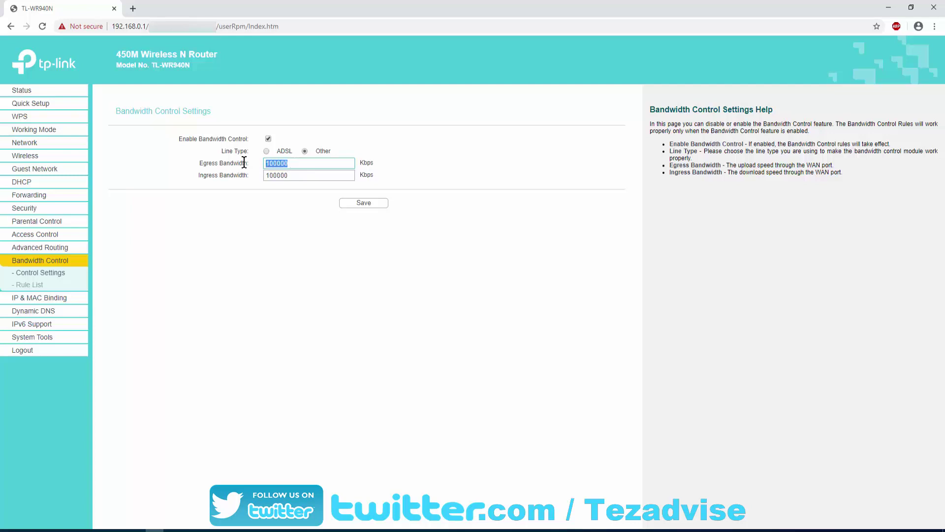
double_click(288, 176)
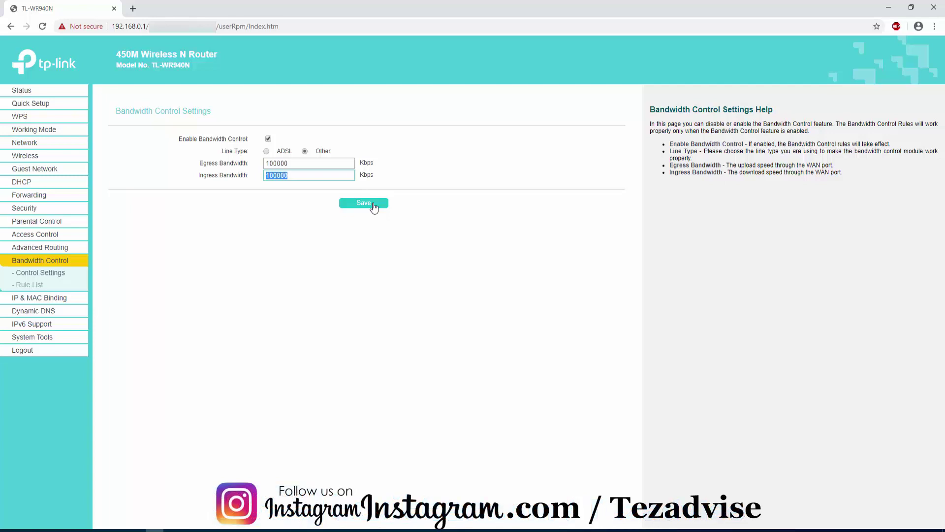
- Add a new rule from the Bandwidth Control Rule List, bringing up a blank rule form
click(40, 285)
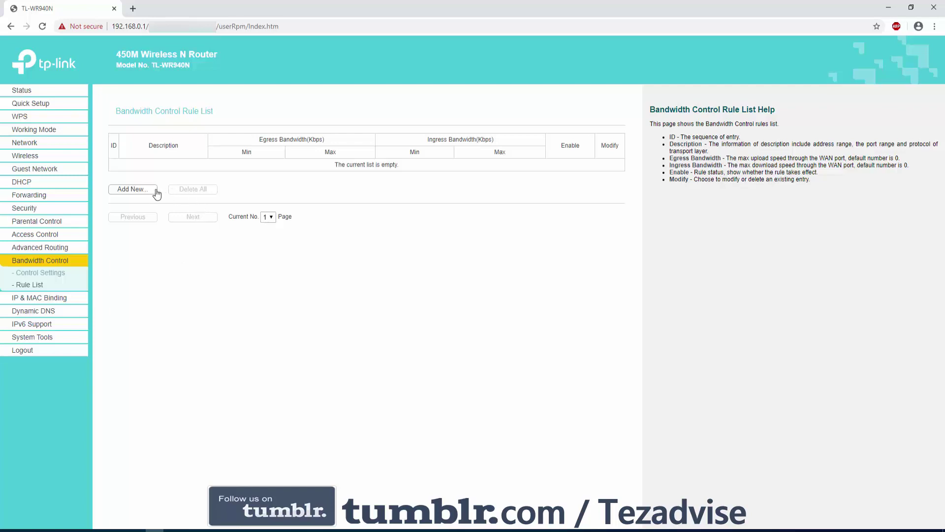
click(133, 189)
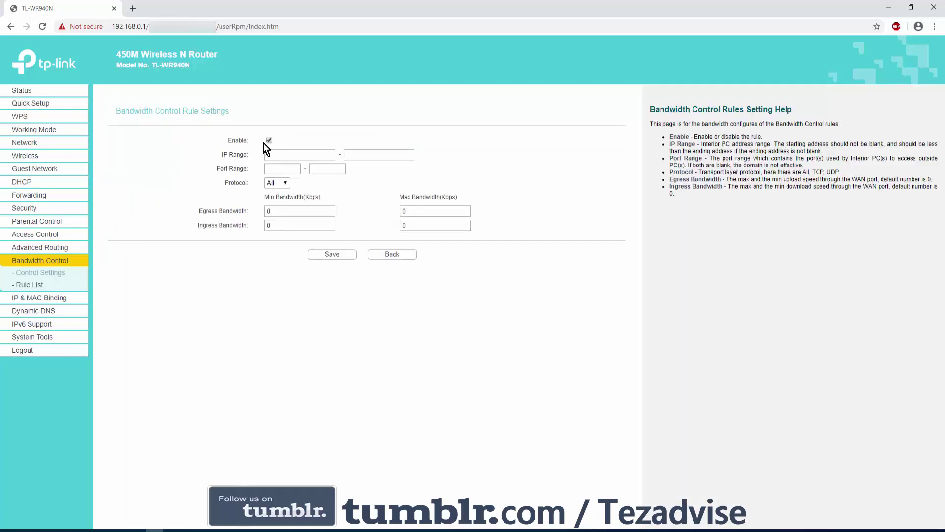
click(270, 154)
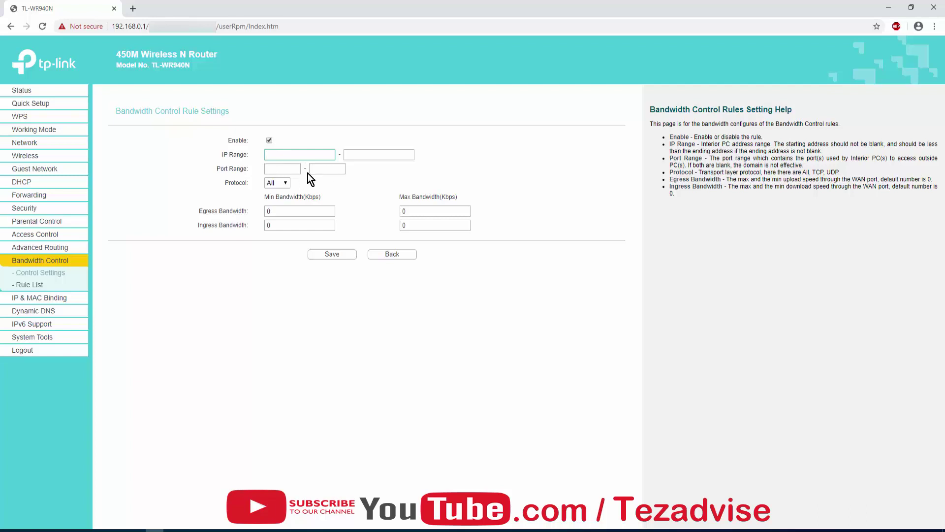
triple_click(247, 211)
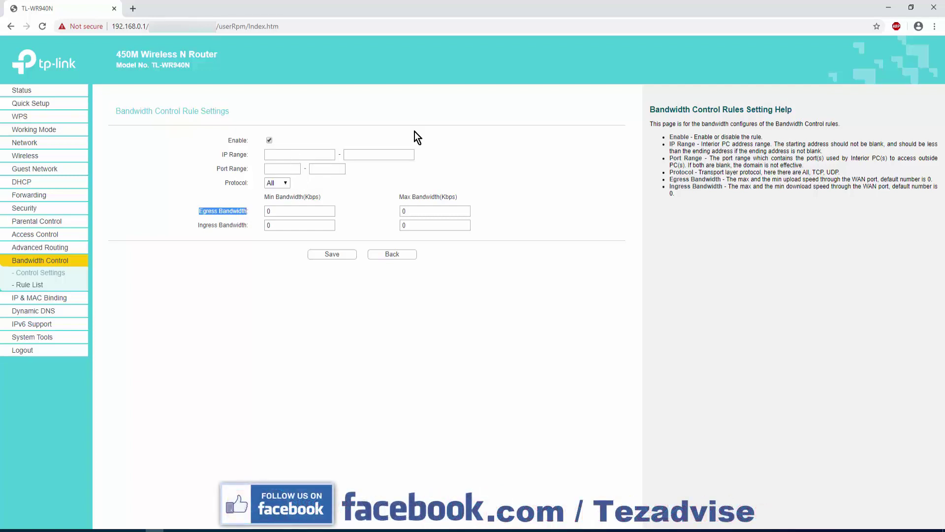
- Replace the rule's Min Egress and Min Ingress Bandwidth values of 0 with 512 Kbps
click(299, 155)
drag(203, 212, 254, 215)
click(275, 209)
double_click(275, 210)
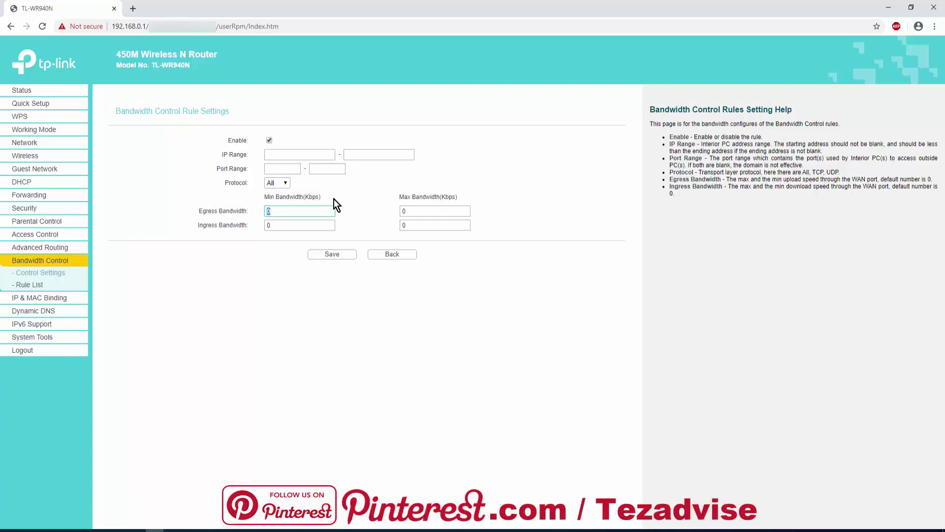
key(BackSpace)
text(4)
key(BackSpace)
text(512)
click(291, 154)
double_click(283, 225)
text(512)
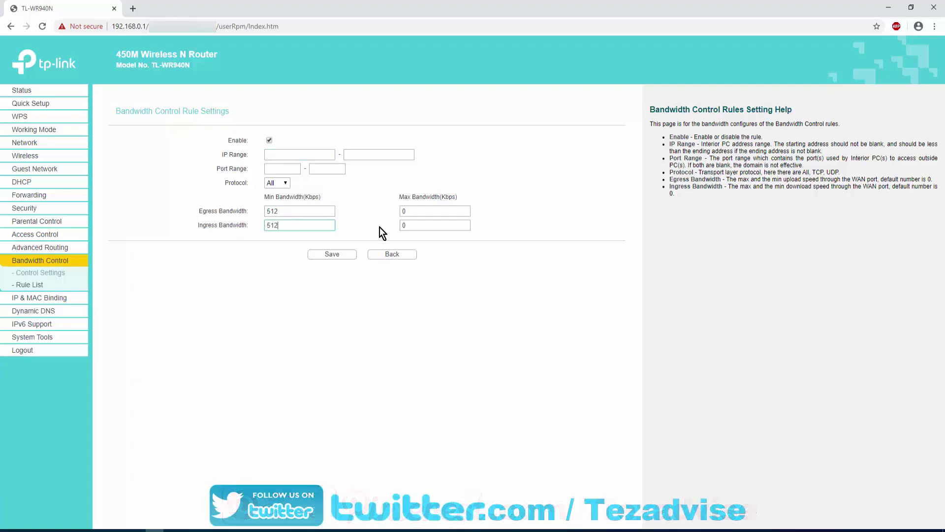